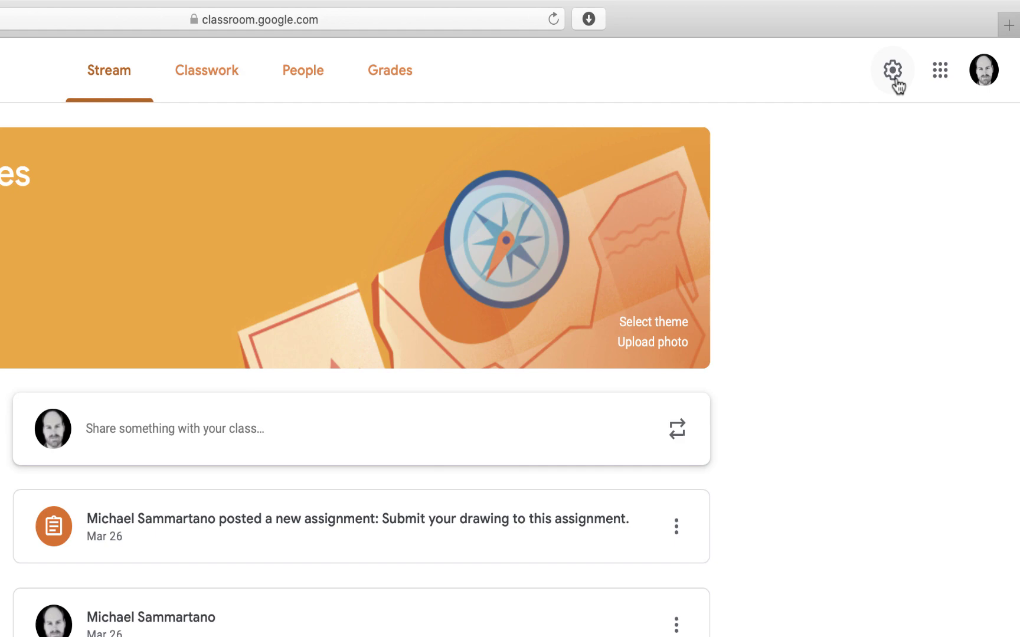
Bring up the Social Studies class settings with the Meet row in view.
{"action": "left_click", "coordinate": [892, 76]}
{"action": "scroll", "coordinate": [1002, 391], "scroll_direction": "down", "scroll_amount": 2}
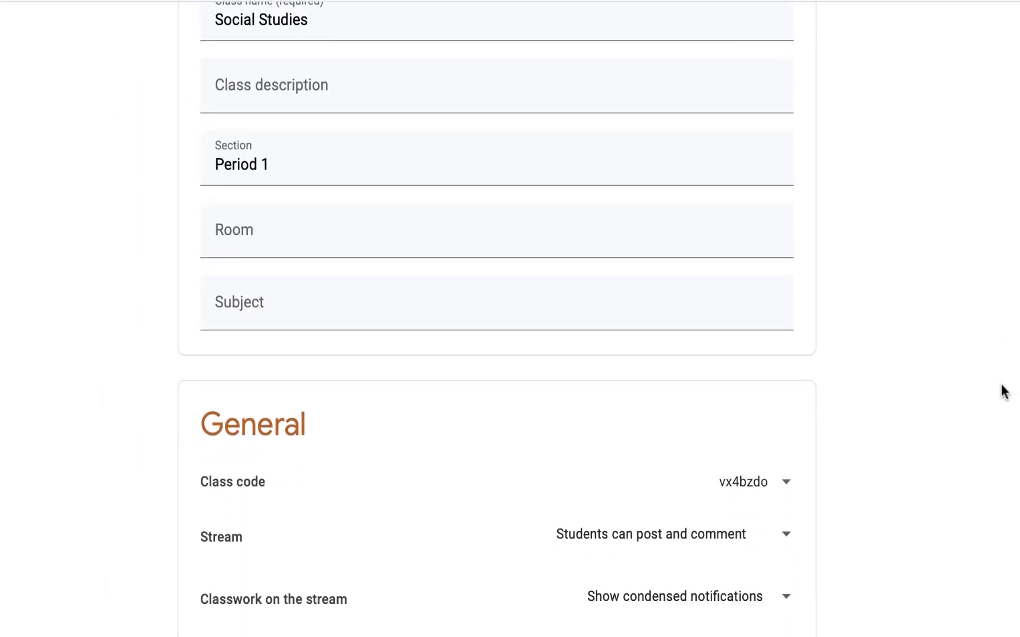
{"action": "scroll", "coordinate": [1001, 391], "scroll_direction": "down", "scroll_amount": 3}
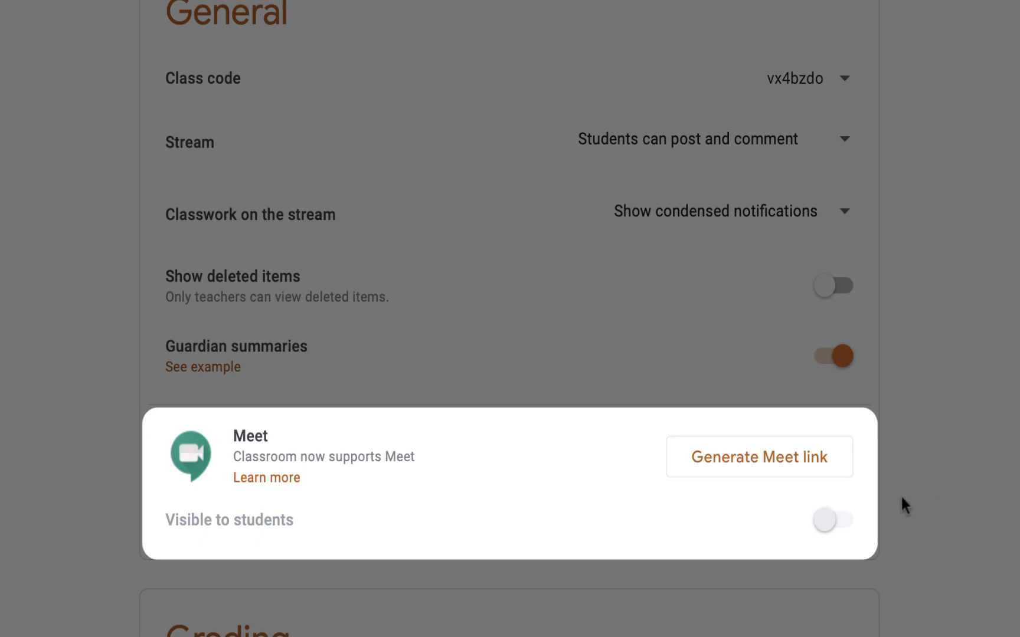
Generate a class Meet link, switch off Visible to students, and save the settings.
{"action": "left_click", "coordinate": [823, 473]}
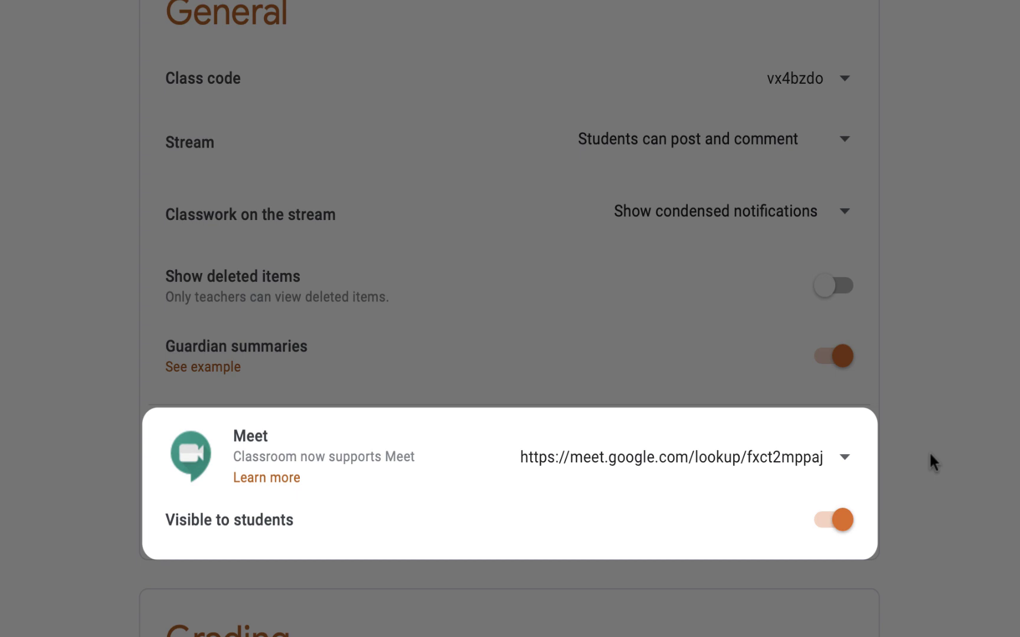
{"action": "left_click", "coordinate": [843, 539]}
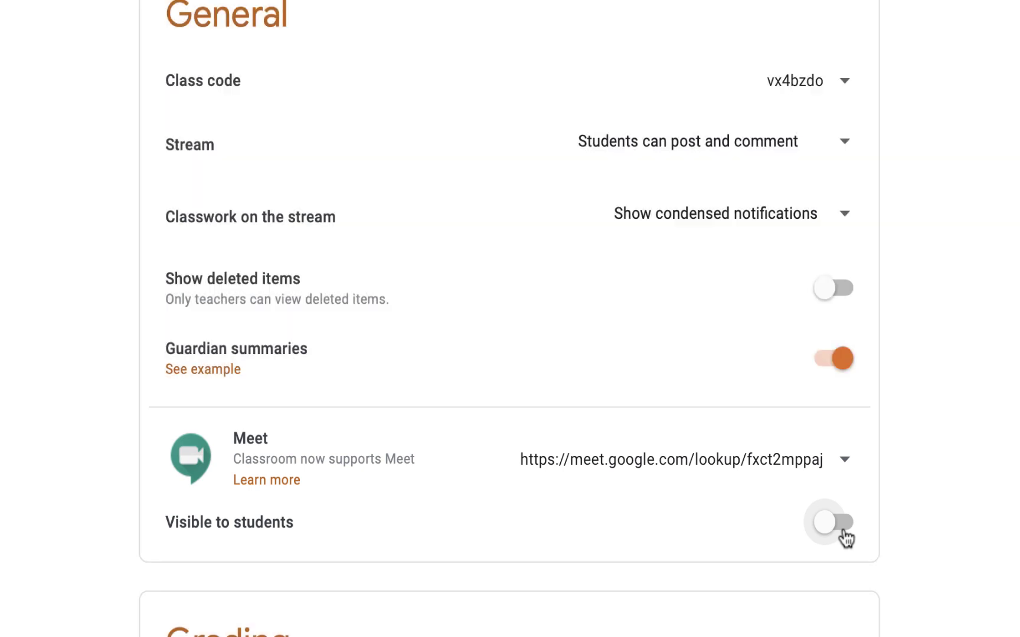
{"action": "left_click", "coordinate": [967, 49]}
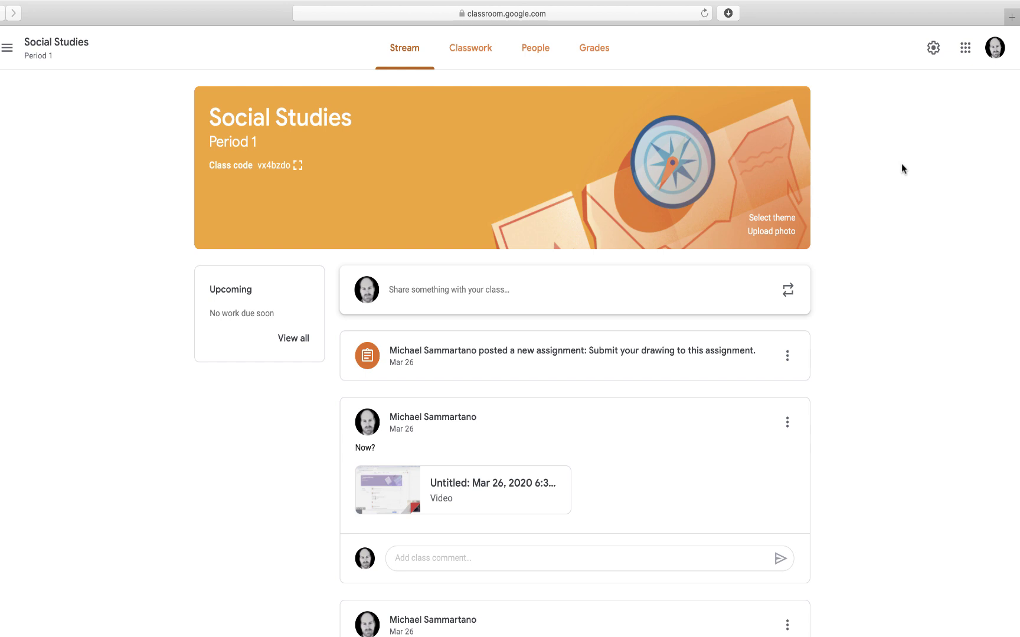
Copy the class Meet link from the Meet row's dropdown in class settings.
{"action": "left_click", "coordinate": [933, 50]}
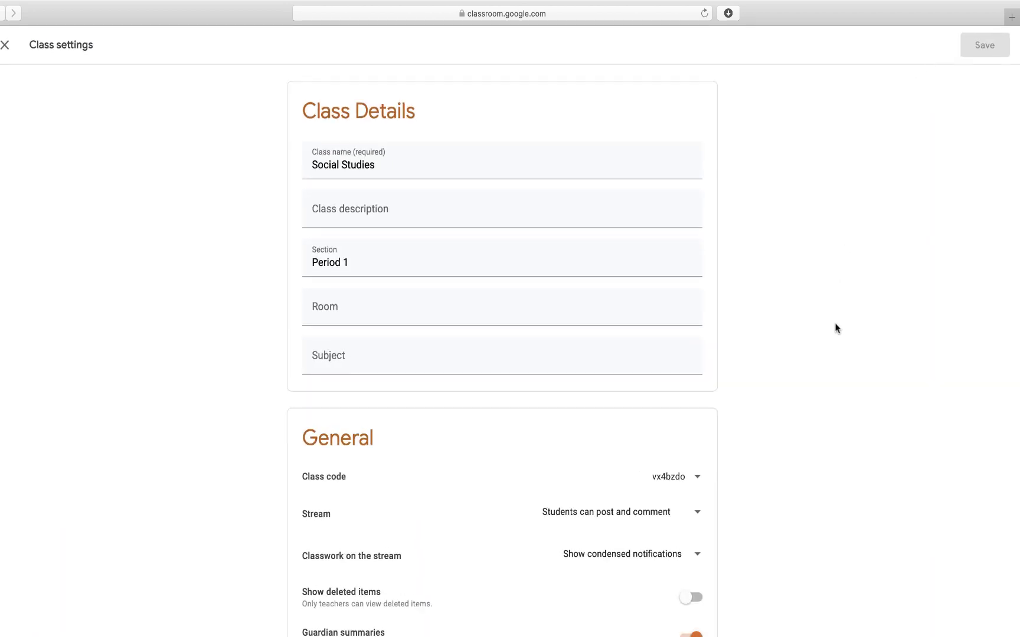
{"action": "scroll", "coordinate": [836, 327], "scroll_direction": "down", "scroll_amount": 3}
{"action": "scroll", "coordinate": [836, 328], "scroll_direction": "down", "scroll_amount": 2}
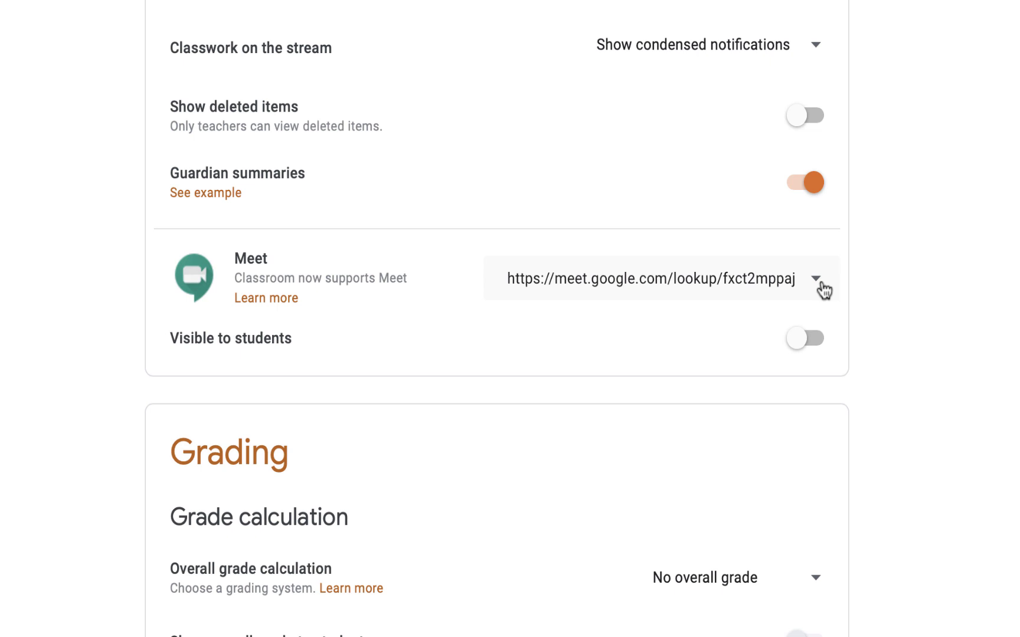
{"action": "left_click", "coordinate": [821, 283]}
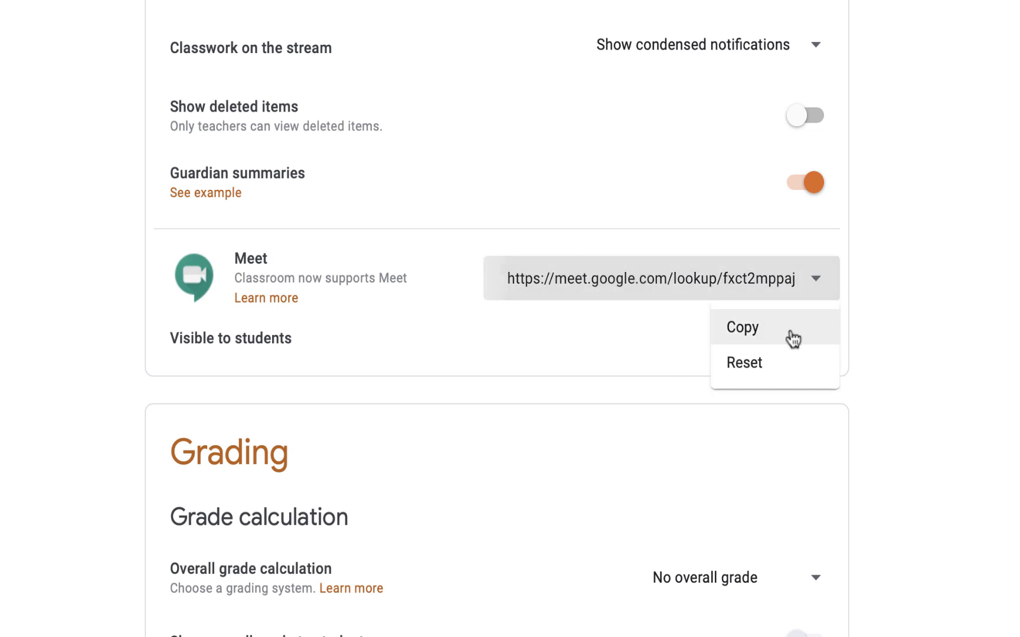
{"action": "left_click", "coordinate": [790, 336]}
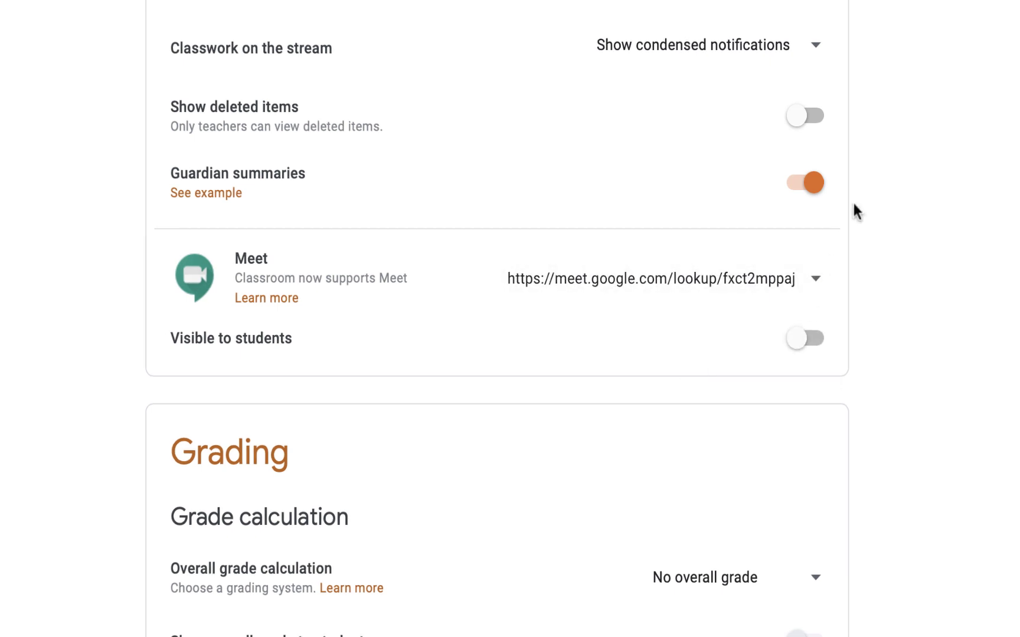
Post a 'Live class!' announcement to the stream with the pasted Meet URL attached as a link.
{"action": "left_click", "coordinate": [7, 47]}
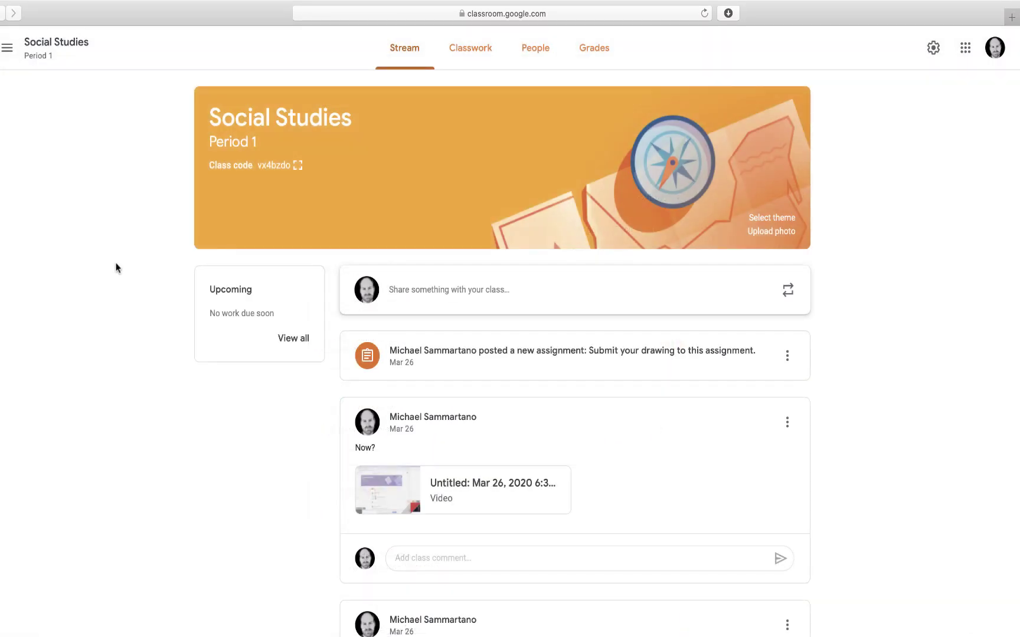
{"action": "left_click", "coordinate": [409, 306]}
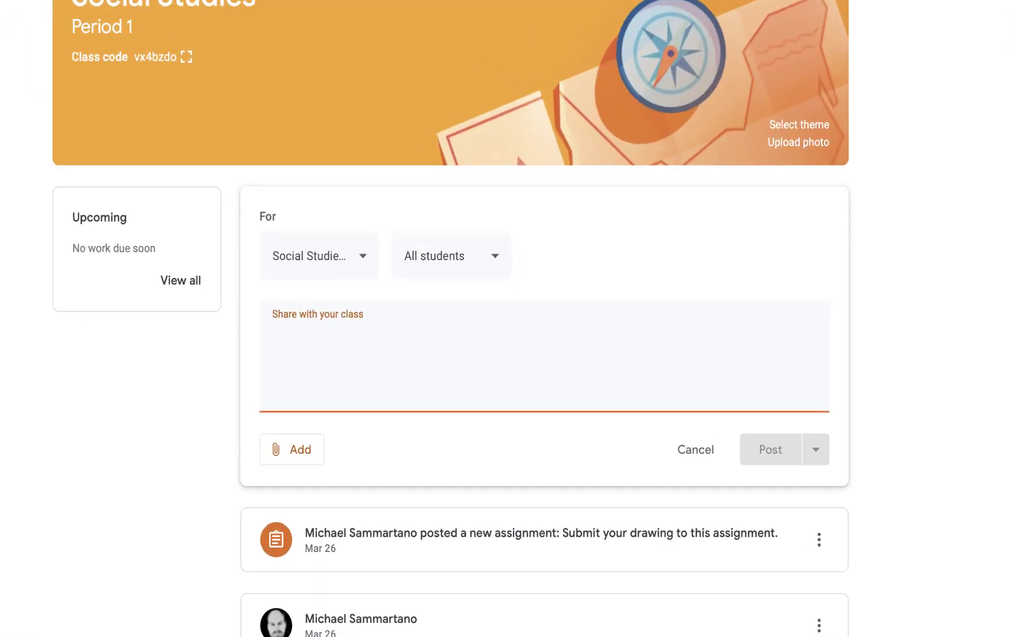
{"action": "type", "text": "Live cla"}
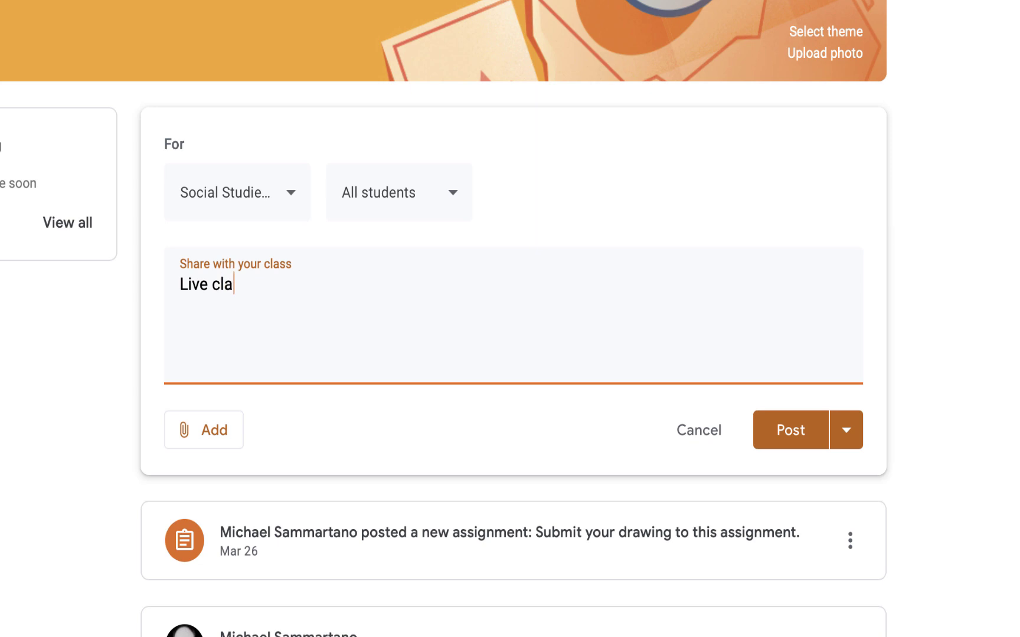
{"action": "type", "text": "ss!"}
{"action": "left_click", "coordinate": [216, 433]}
{"action": "left_click", "coordinate": [225, 513]}
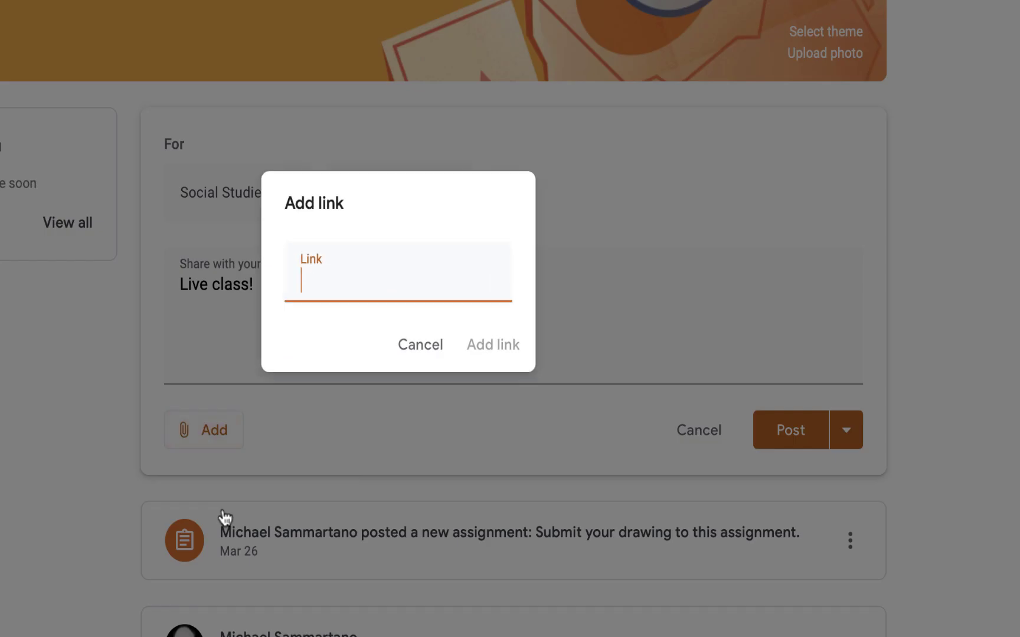
{"action": "key", "text": "ctrl+v"}
{"action": "left_click", "coordinate": [482, 343]}
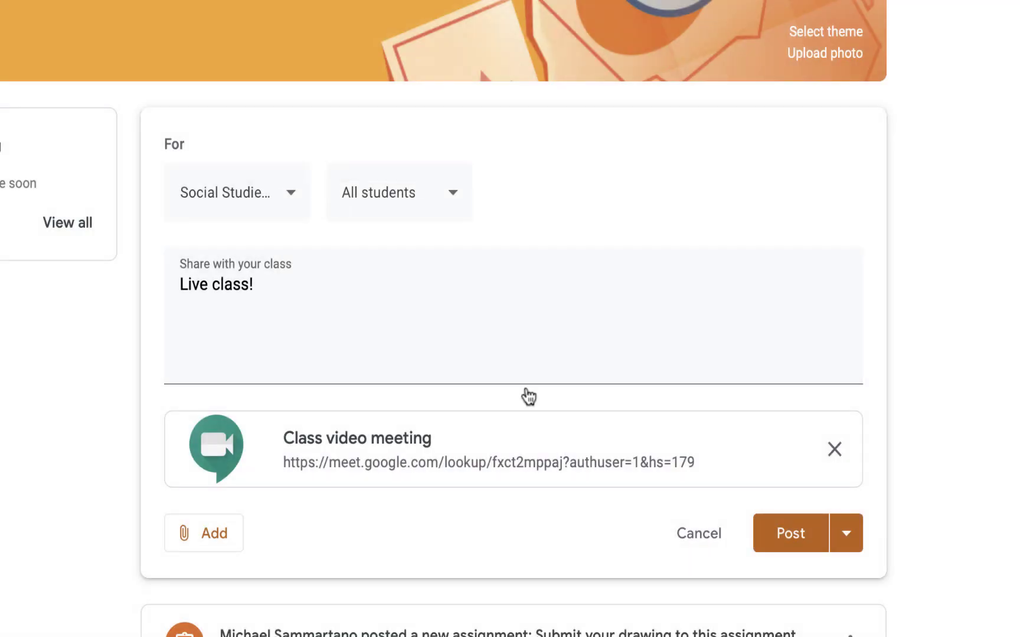
{"action": "left_click", "coordinate": [801, 535]}
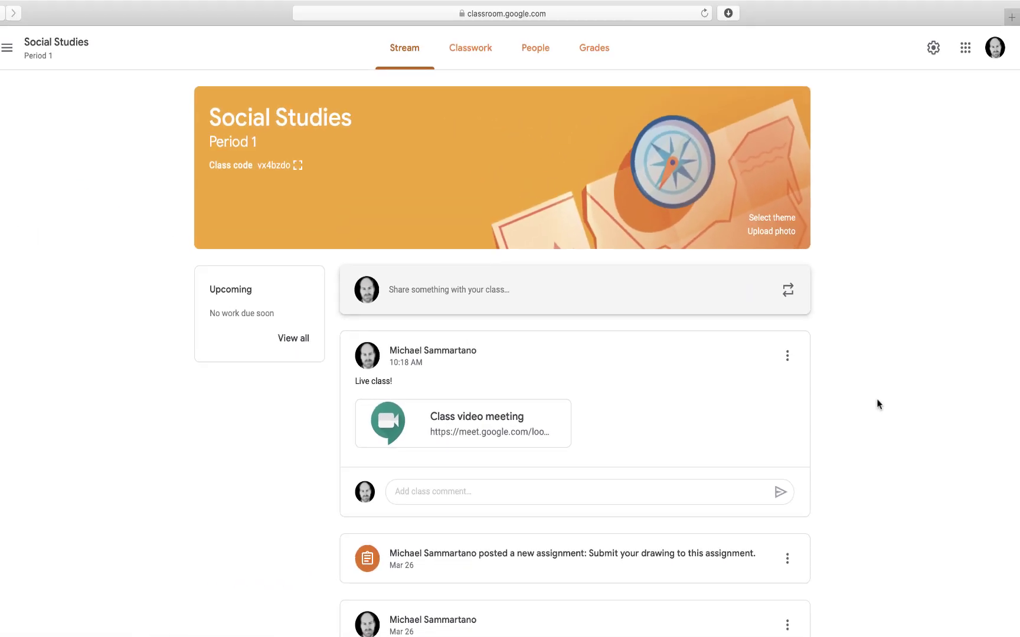
Join the Class video meeting from the posted announcement in a new Meet tab.
{"action": "left_click", "coordinate": [536, 428]}
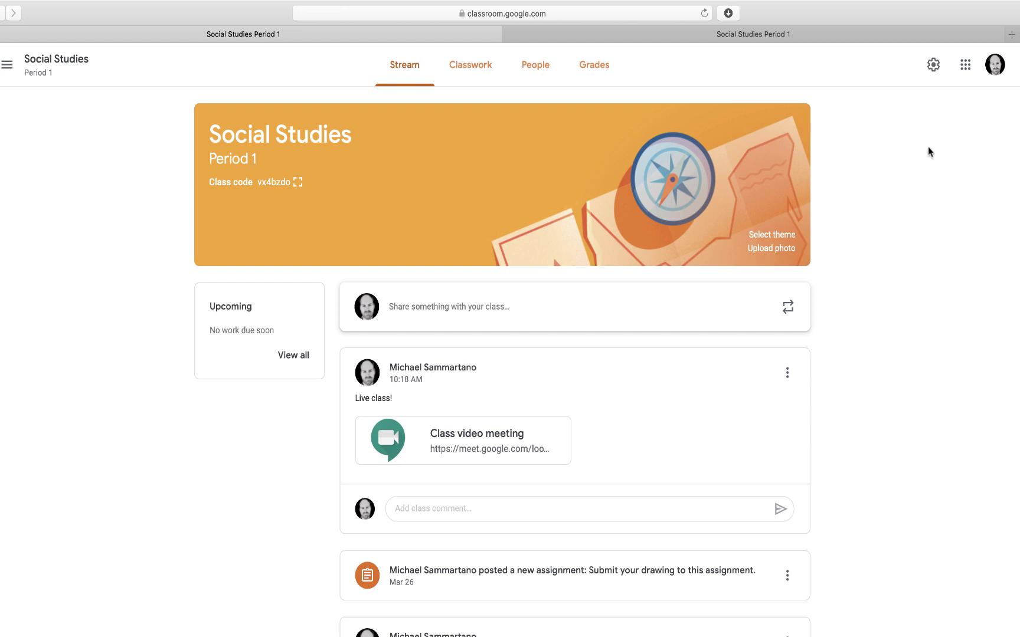
Reset the class Meet link from its dropdown so it gets a new meeting code.
{"action": "left_click", "coordinate": [933, 69]}
{"action": "scroll", "coordinate": [837, 370], "scroll_direction": "down", "scroll_amount": 3}
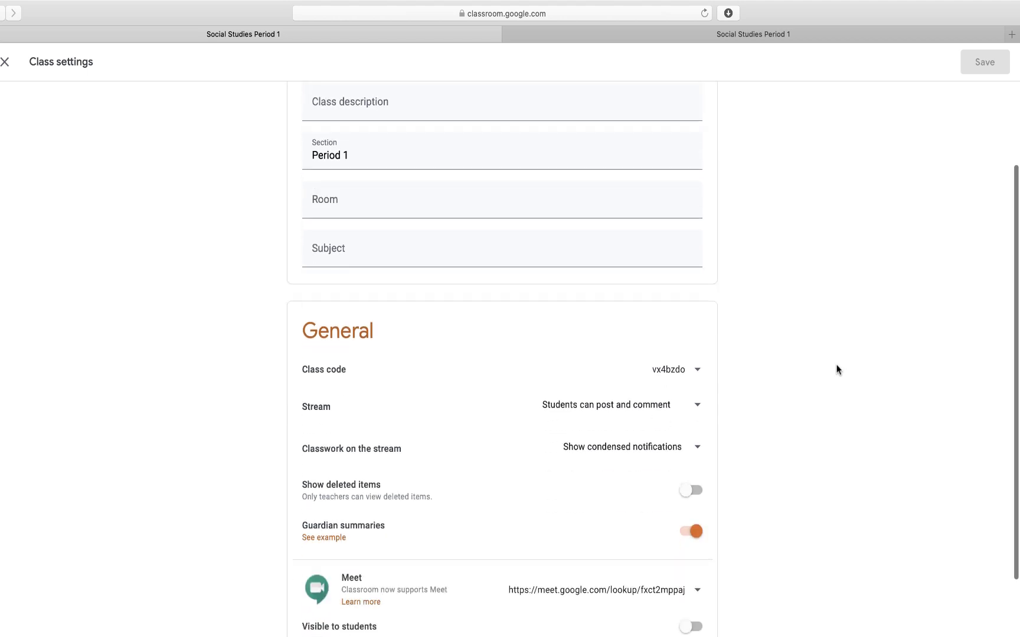
{"action": "scroll", "coordinate": [836, 368], "scroll_direction": "down", "scroll_amount": 3}
{"action": "left_click", "coordinate": [697, 459]}
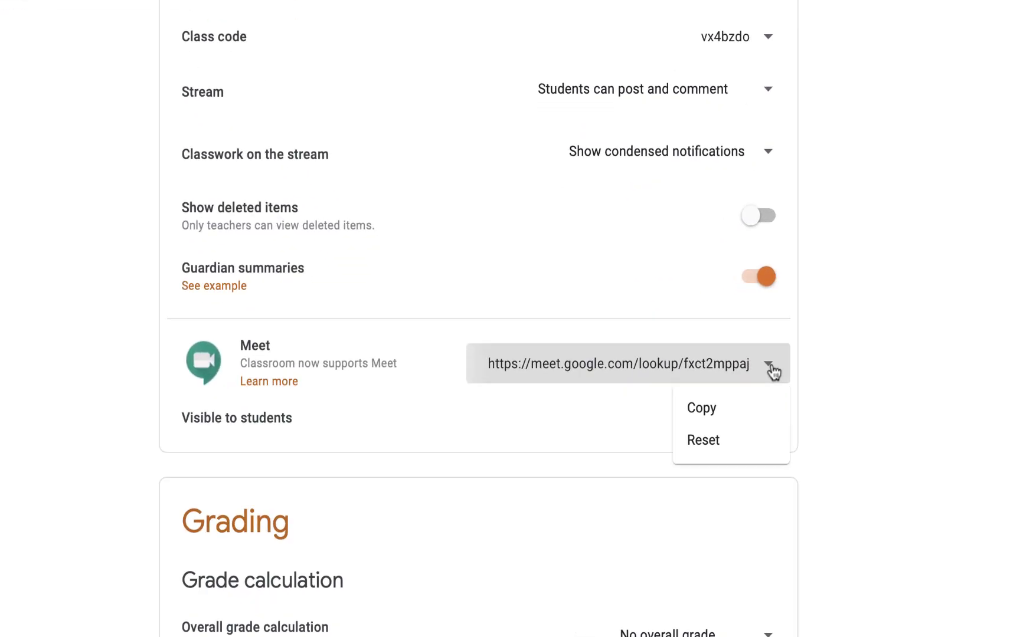
{"action": "left_click", "coordinate": [773, 432]}
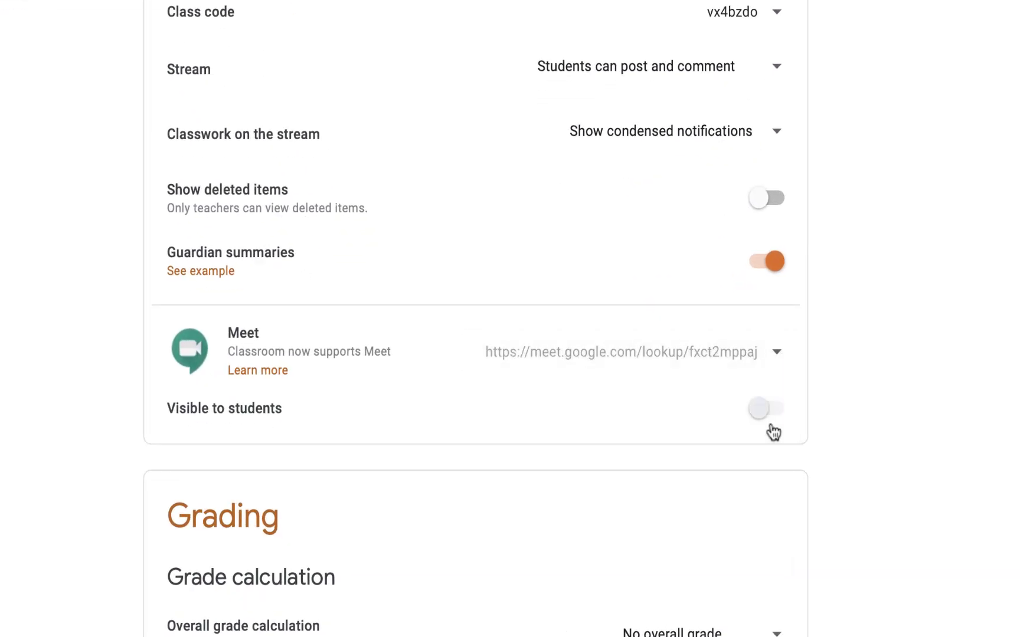